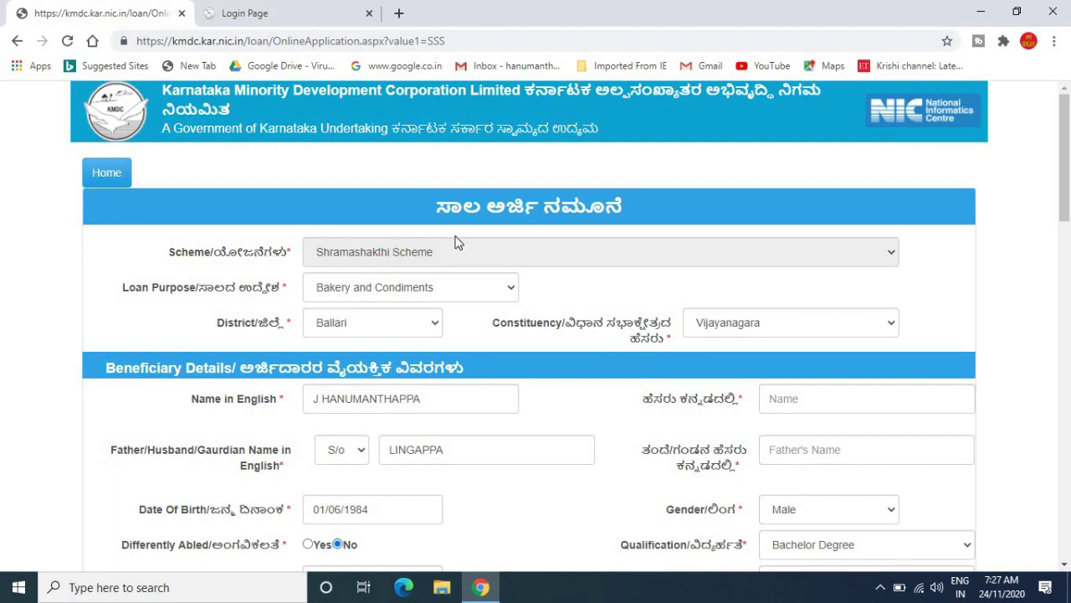
Step: Review the loan purpose, district and constituency choices and the beneficiary's English name field in the Shramashakthi Scheme loan application
click(440, 294)
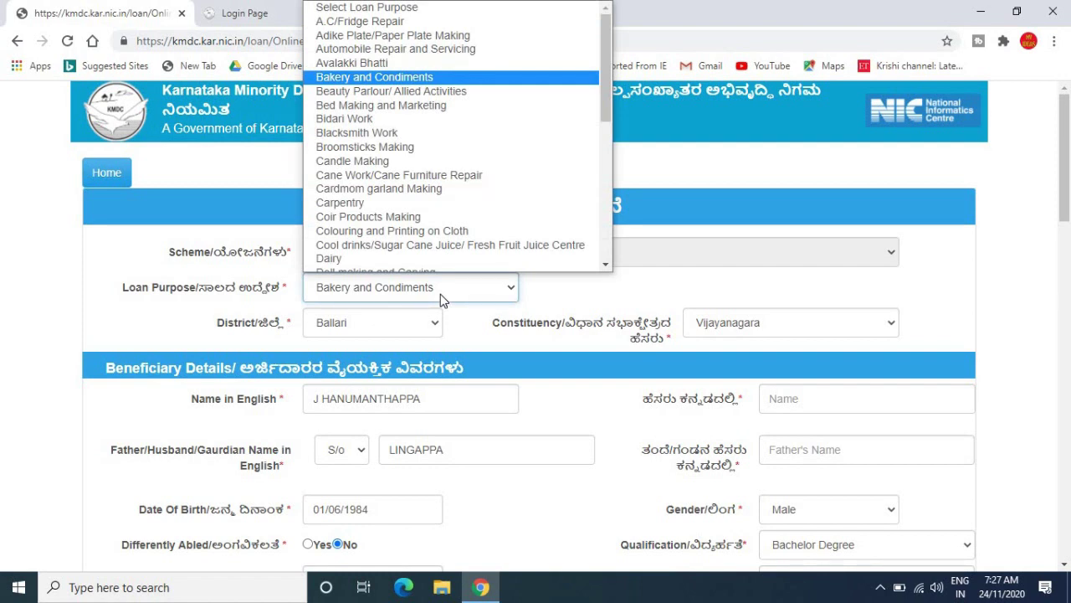
click(385, 323)
click(385, 323)
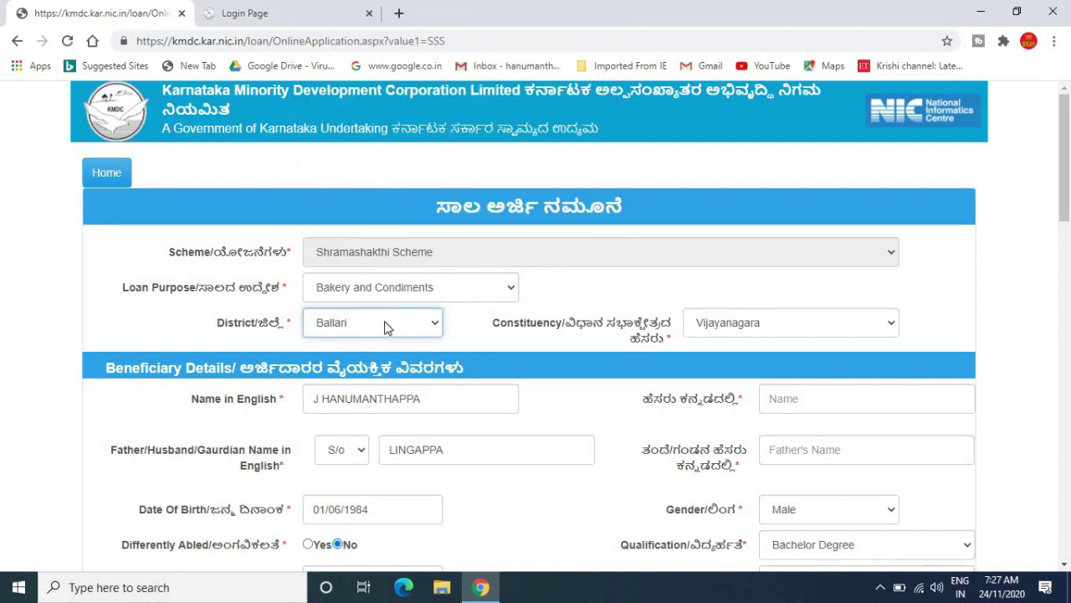
click(777, 331)
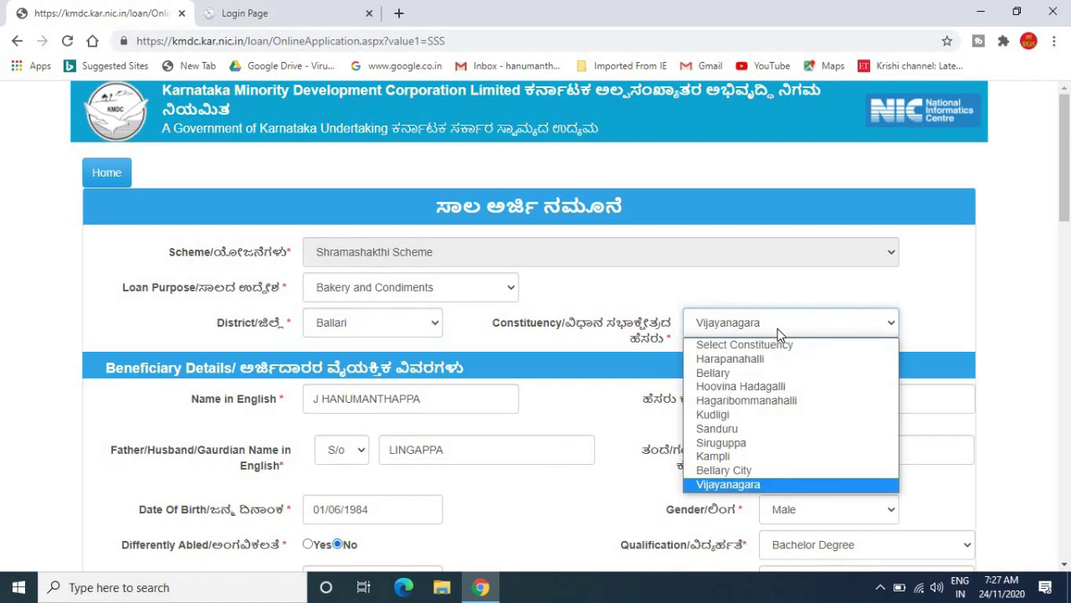
click(777, 328)
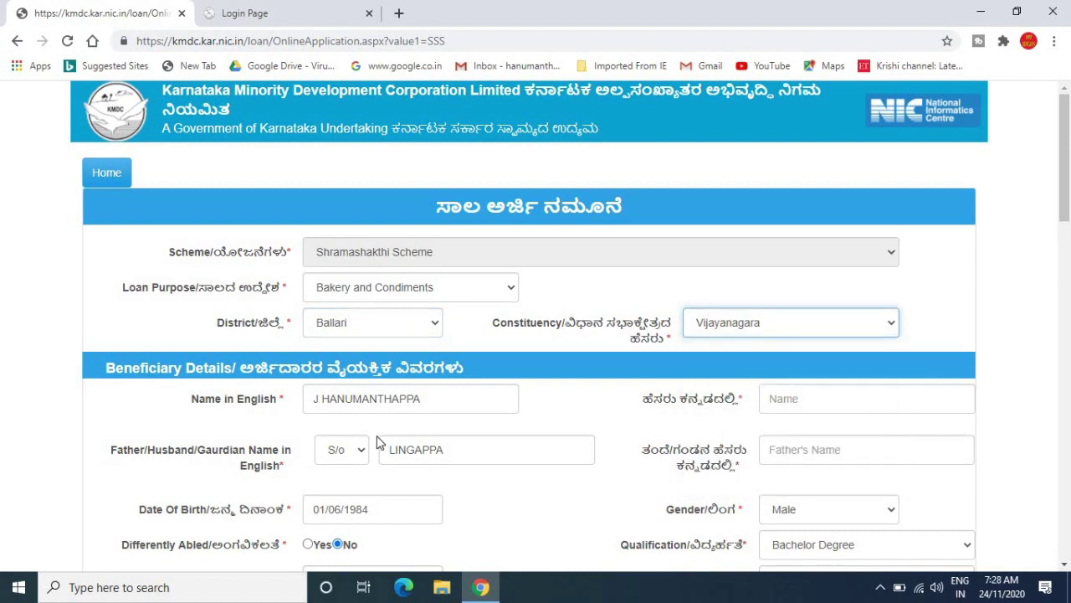
click(455, 394)
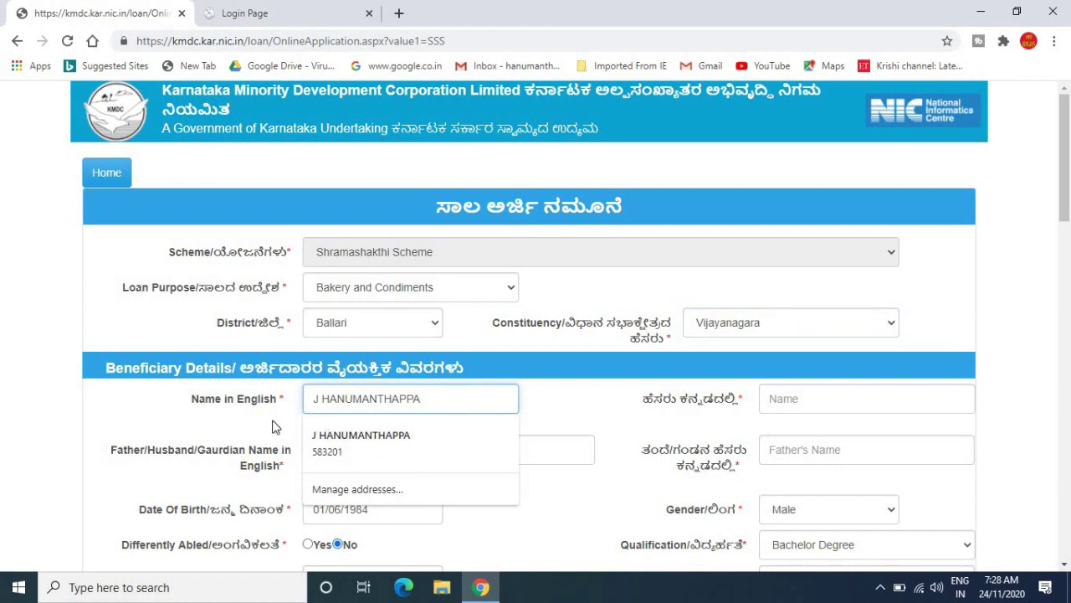
click(206, 428)
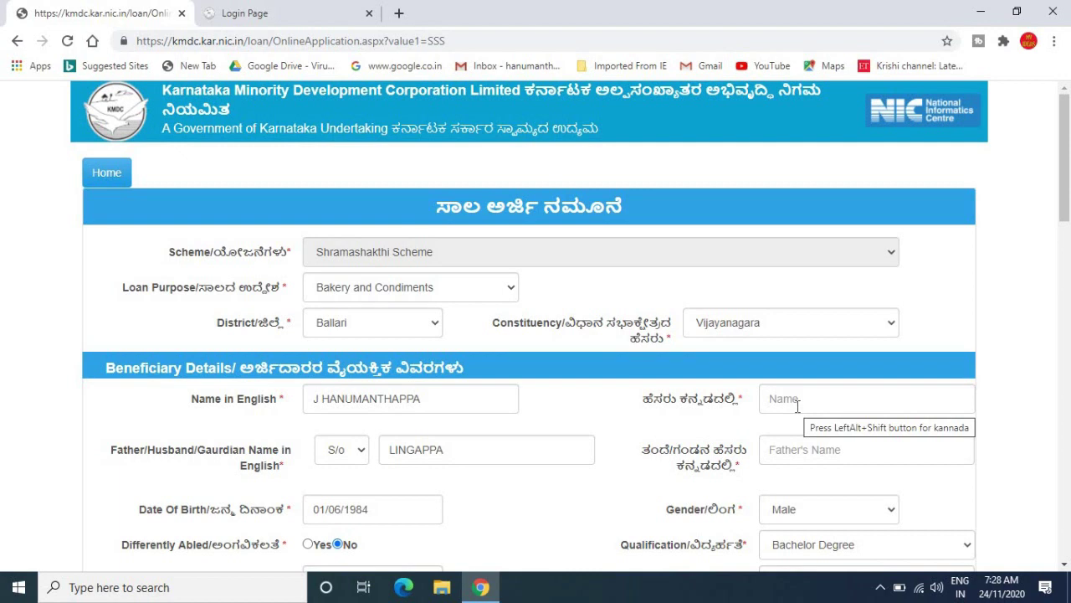
Step: Search the web for "kannada typing" in a new browser tab and open the English to Kannada converter at kannada.indiatyping.com
click(400, 14)
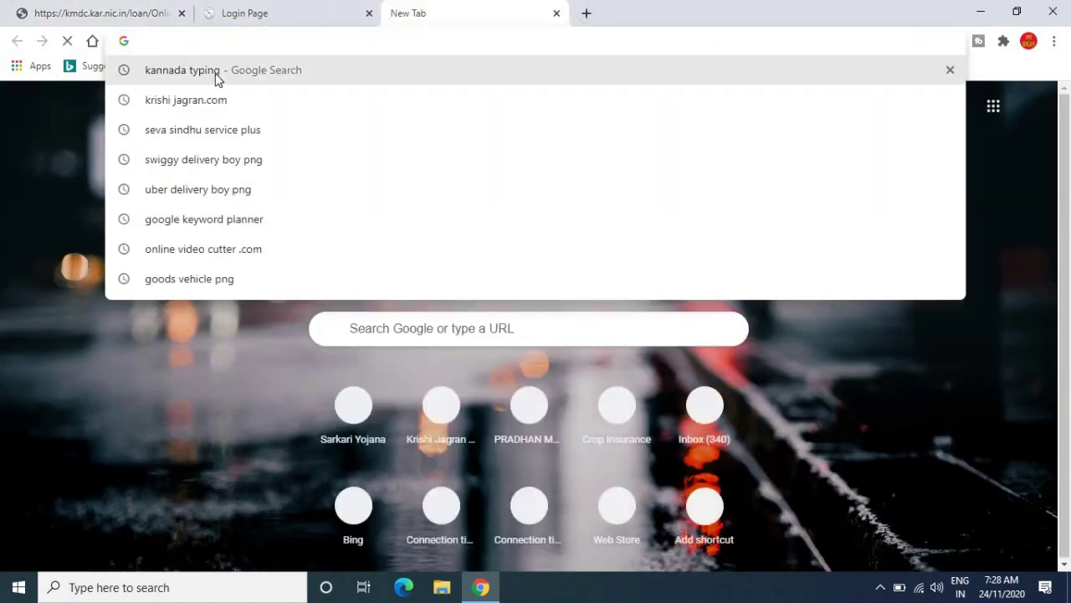
click(216, 74)
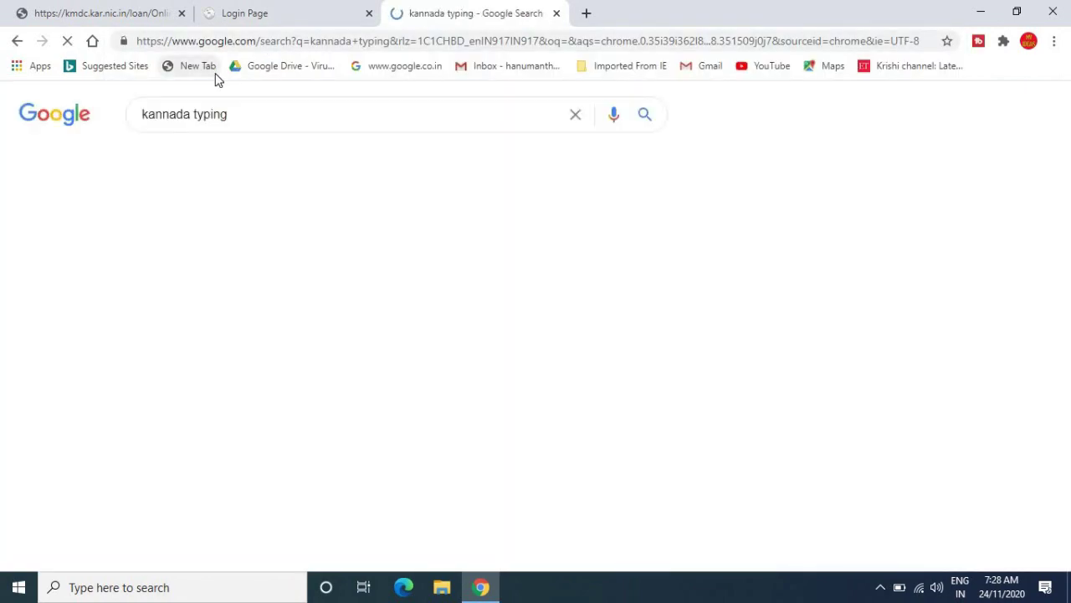
click(324, 249)
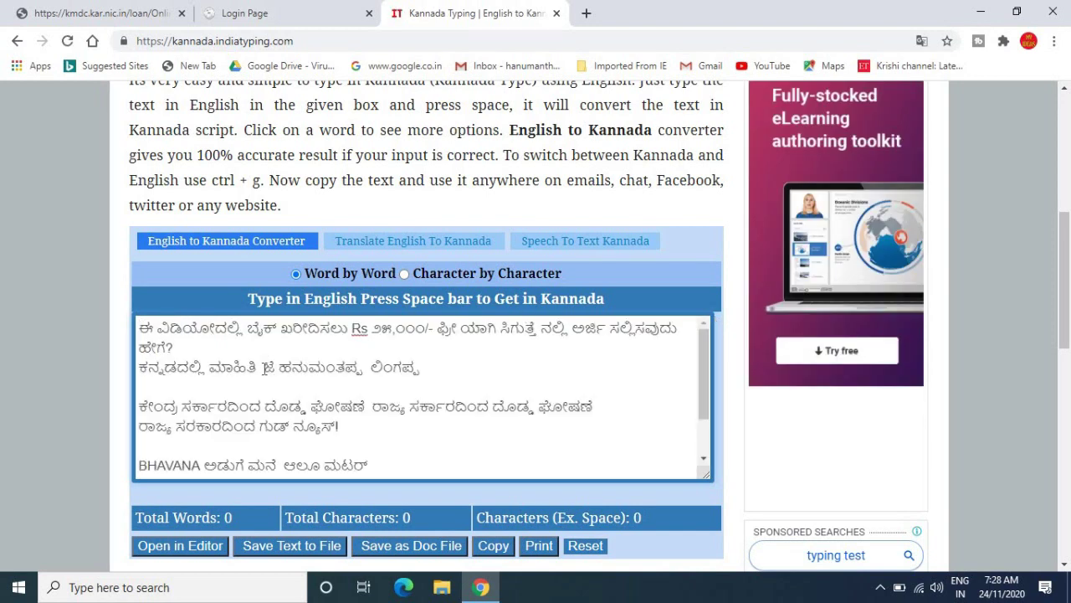
Step: Copy the applicant's name in Kannada from the converter text into the application's Kannada name field
drag(265, 366, 362, 367)
key(ctrl+c)
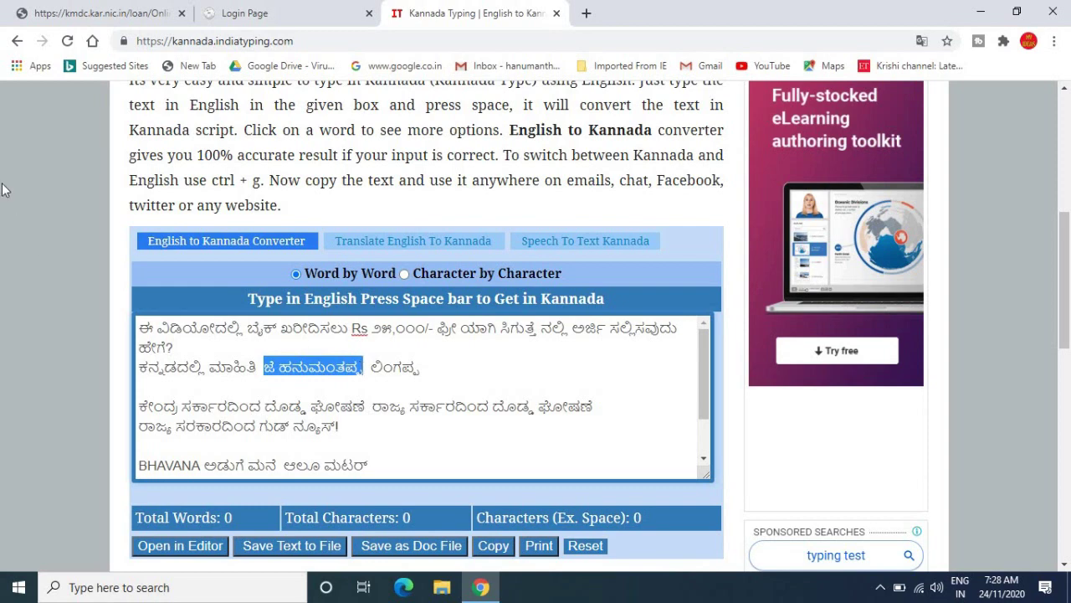
click(102, 16)
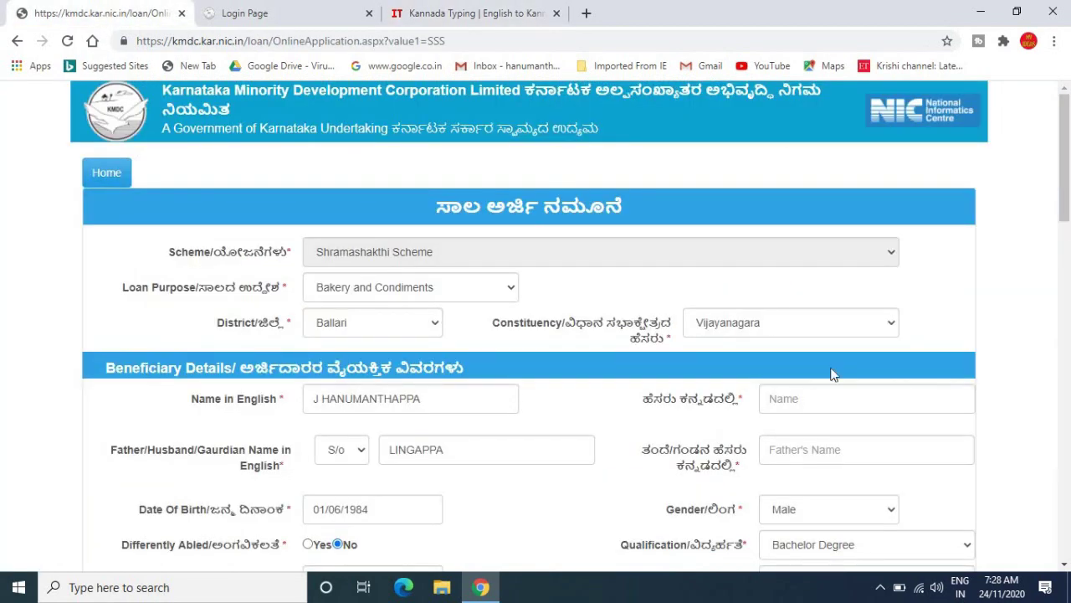
click(810, 408)
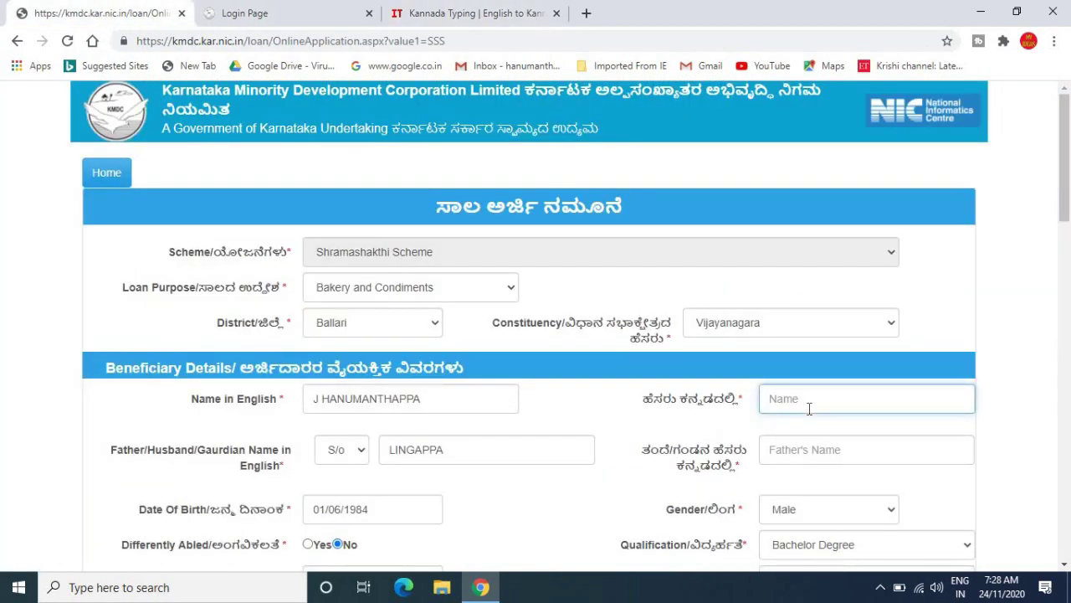
key(ctrl+v)
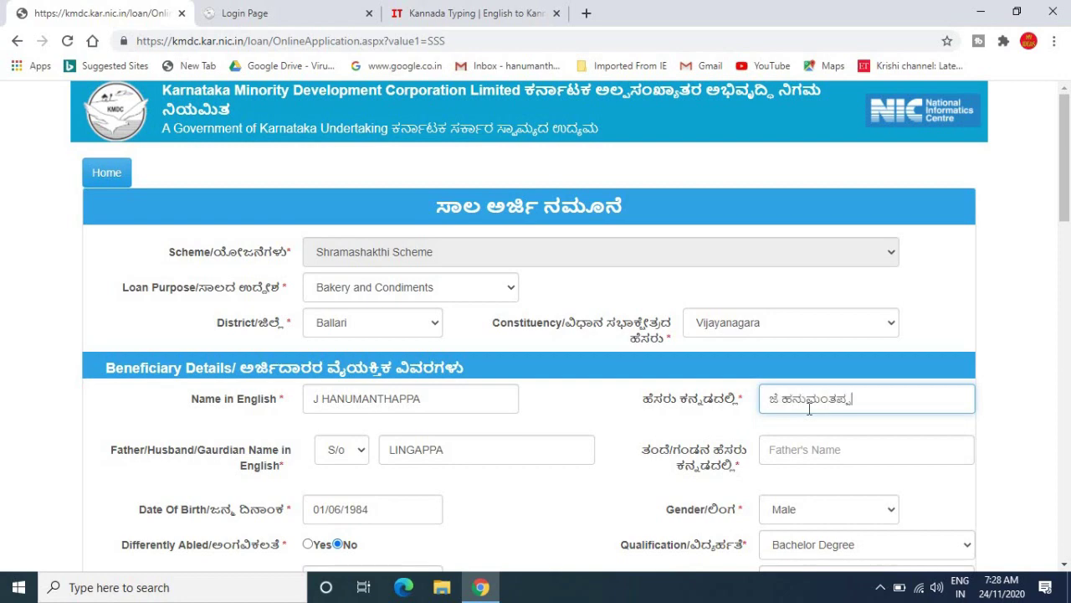
Step: Copy the father's name in Kannada from the converter text into the application's Kannada father/husband name field
click(487, 14)
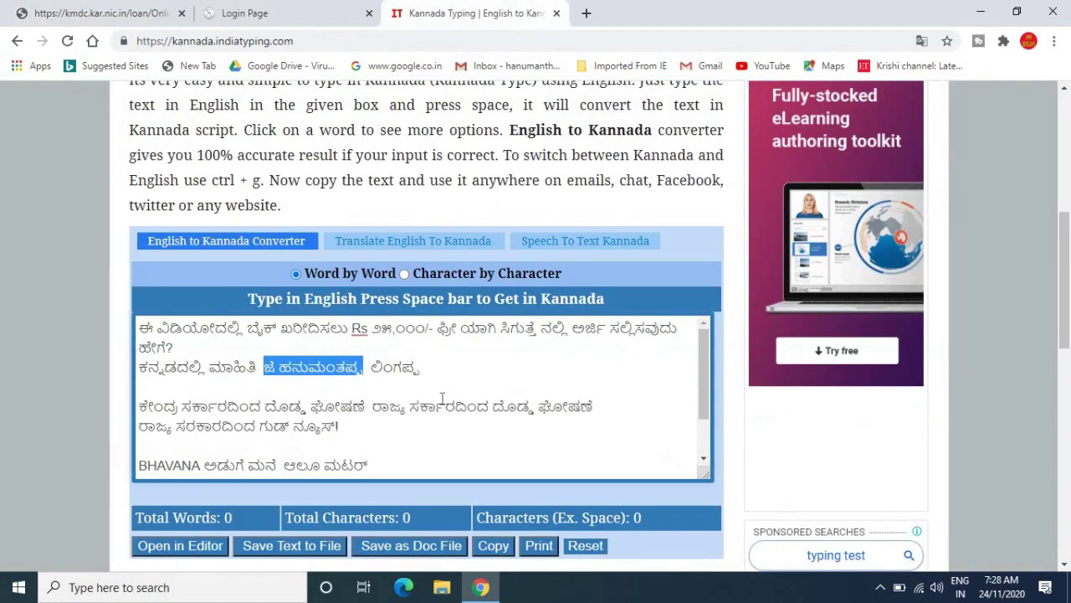
double_click(374, 368)
key(ctrl+c)
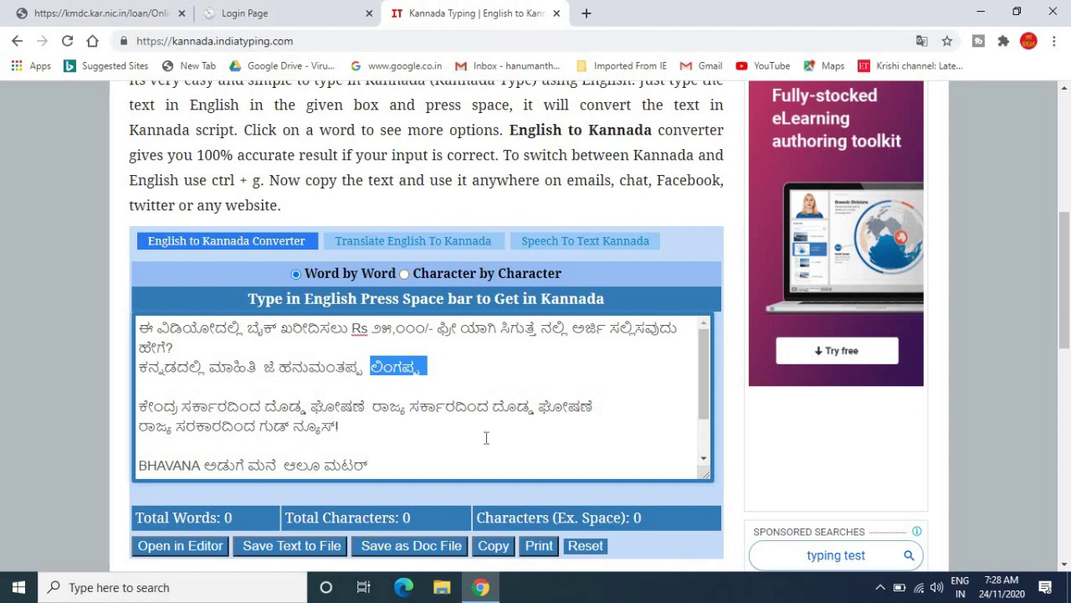
click(138, 11)
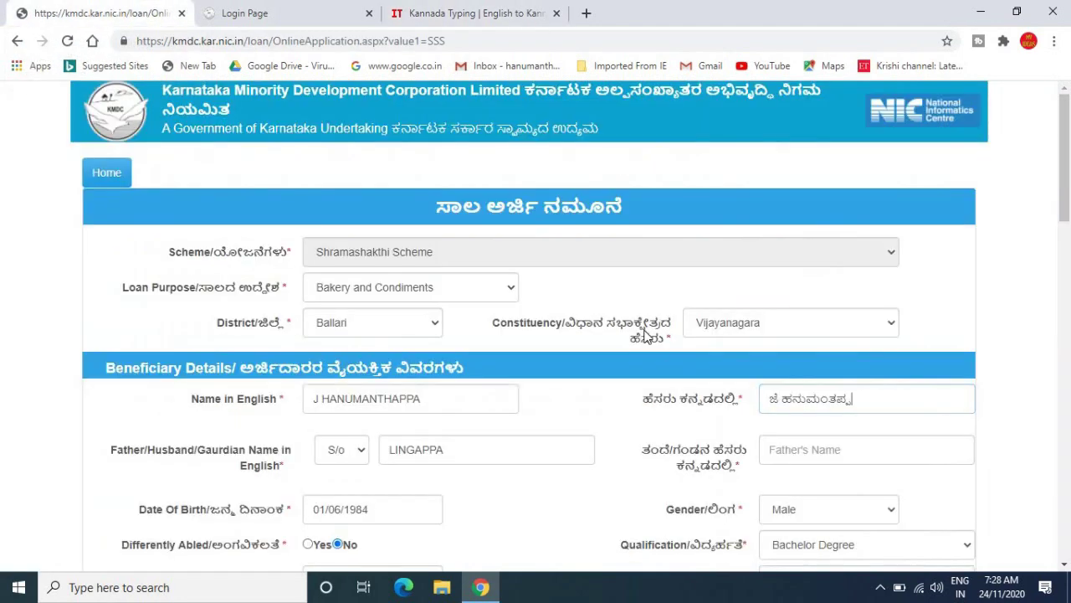
click(818, 452)
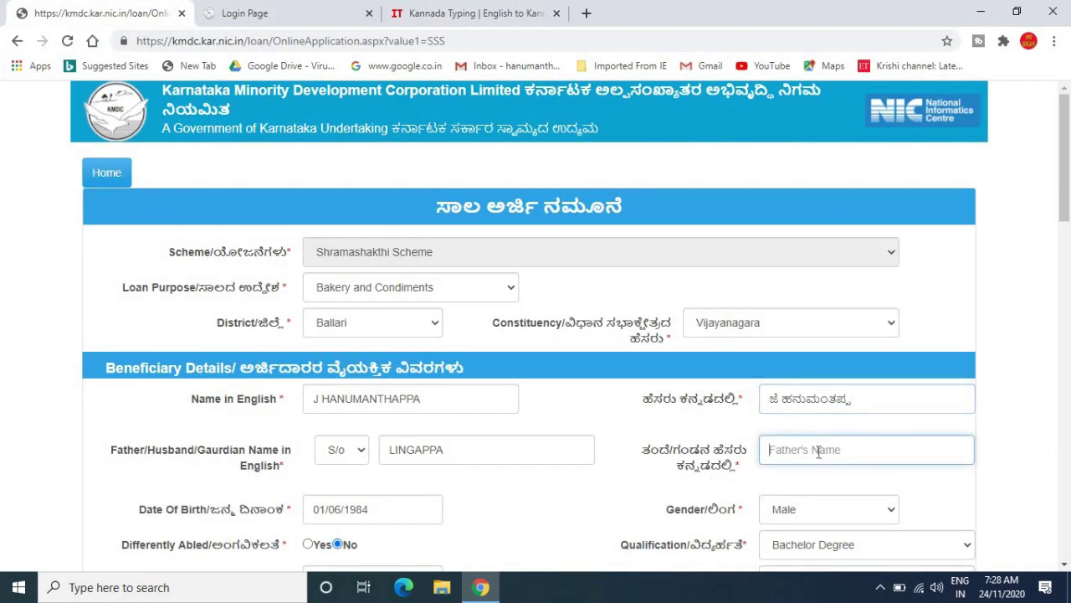
key(ctrl+v)
Step: Review the guardian relationship and marital status choices along with the other personal and address fields in the beneficiary details
click(359, 449)
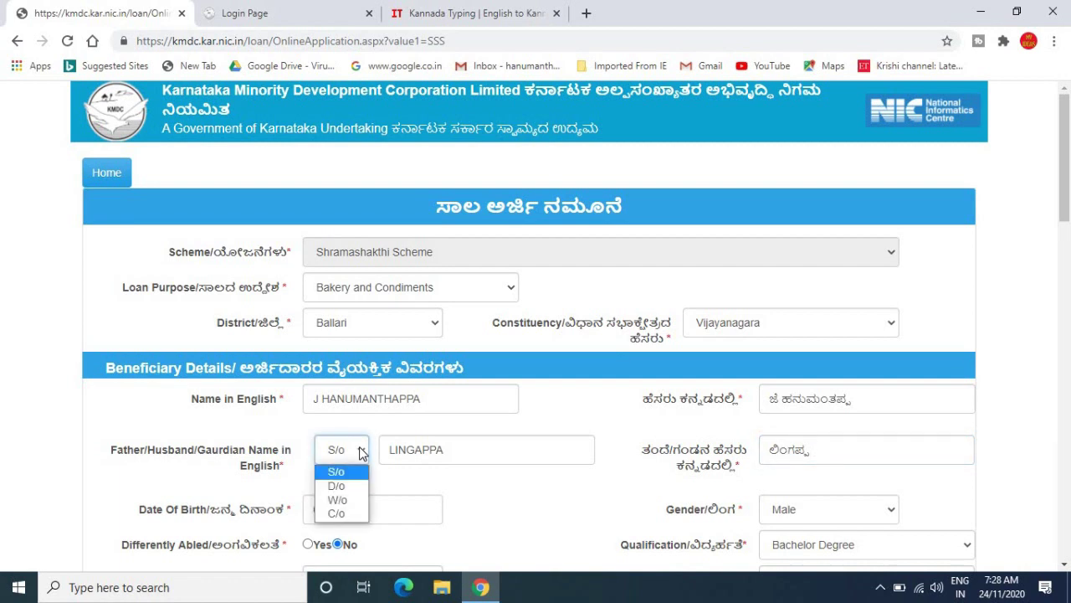
click(361, 452)
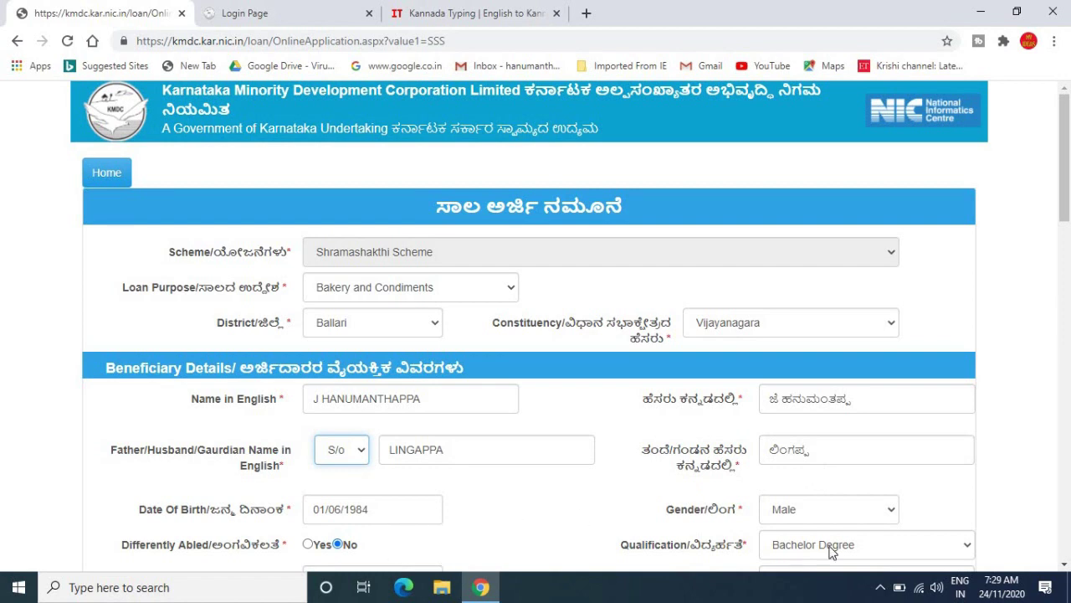
scroll(1065, 569, down, 3)
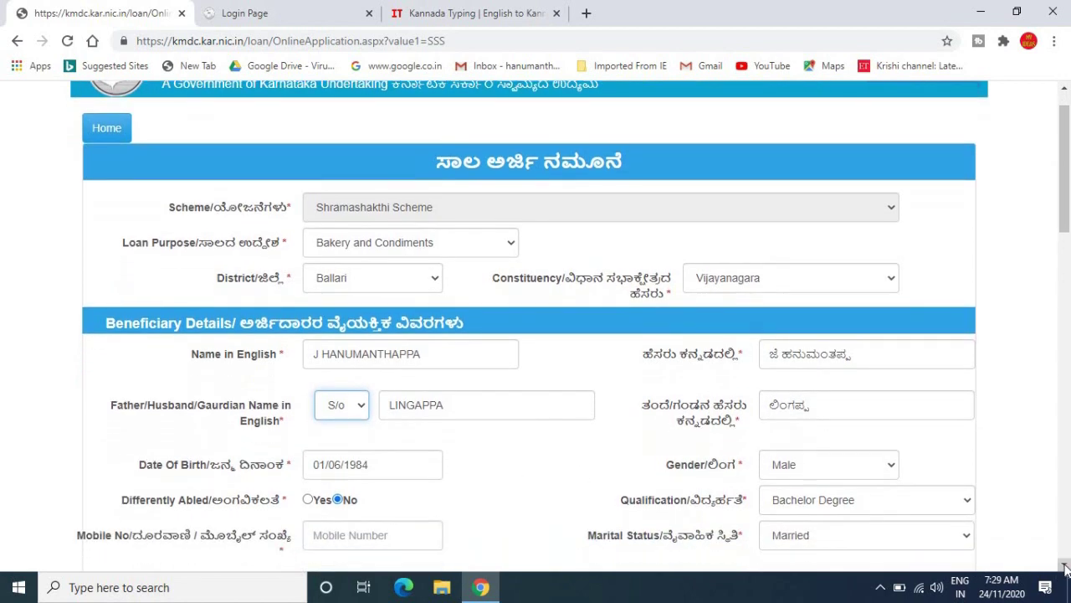
scroll(1065, 569, down, 3)
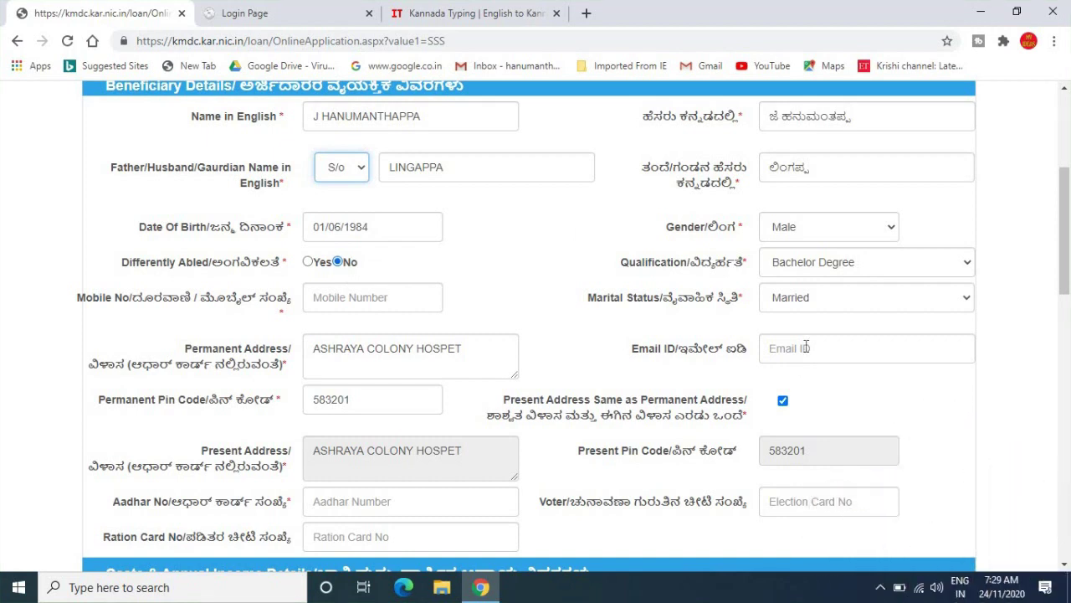
click(806, 306)
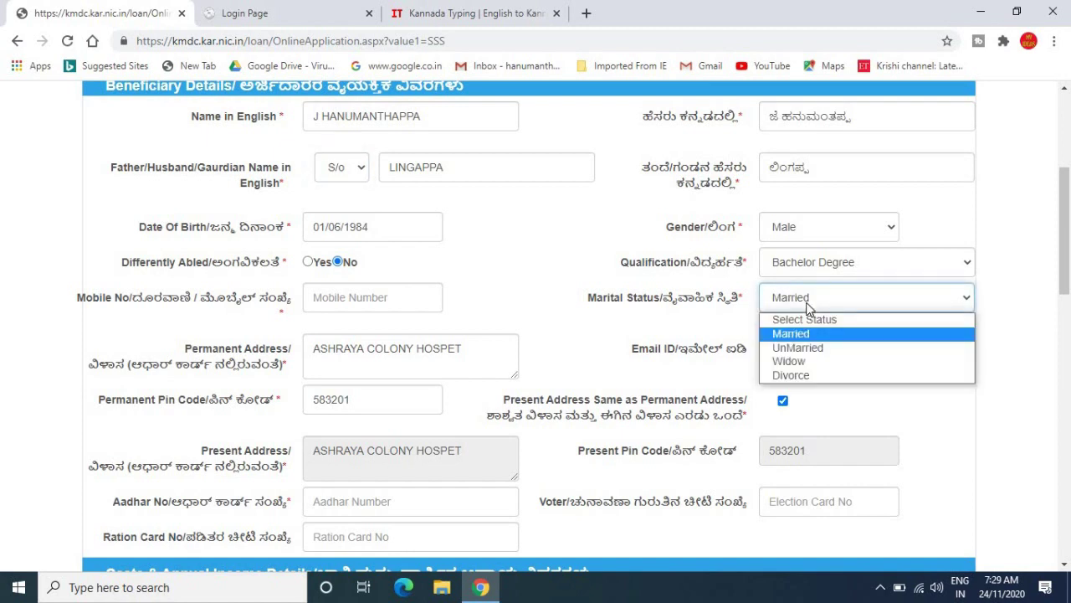
click(806, 306)
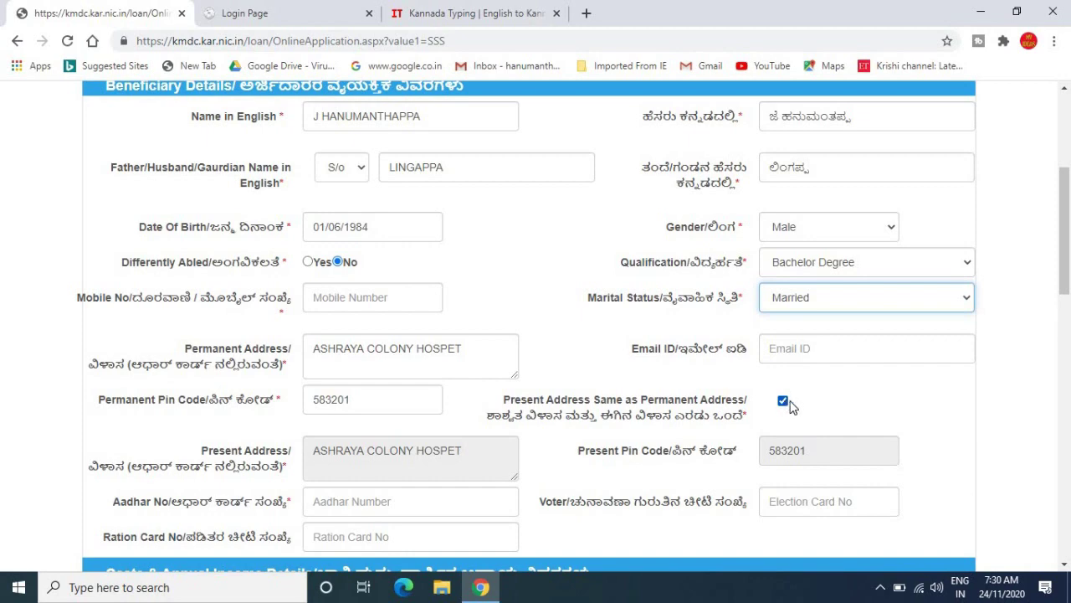
Step: Examine the caste and income, bank and loan details sections, including the occupation and years-of-experience choices
scroll(1065, 566, down, 3)
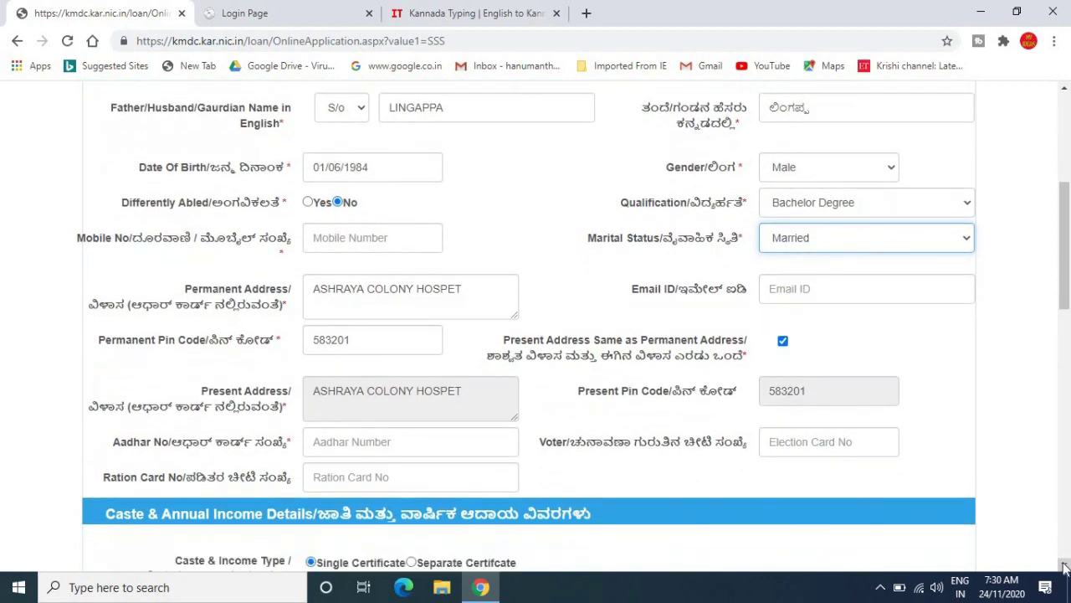
scroll(1064, 567, down, 2)
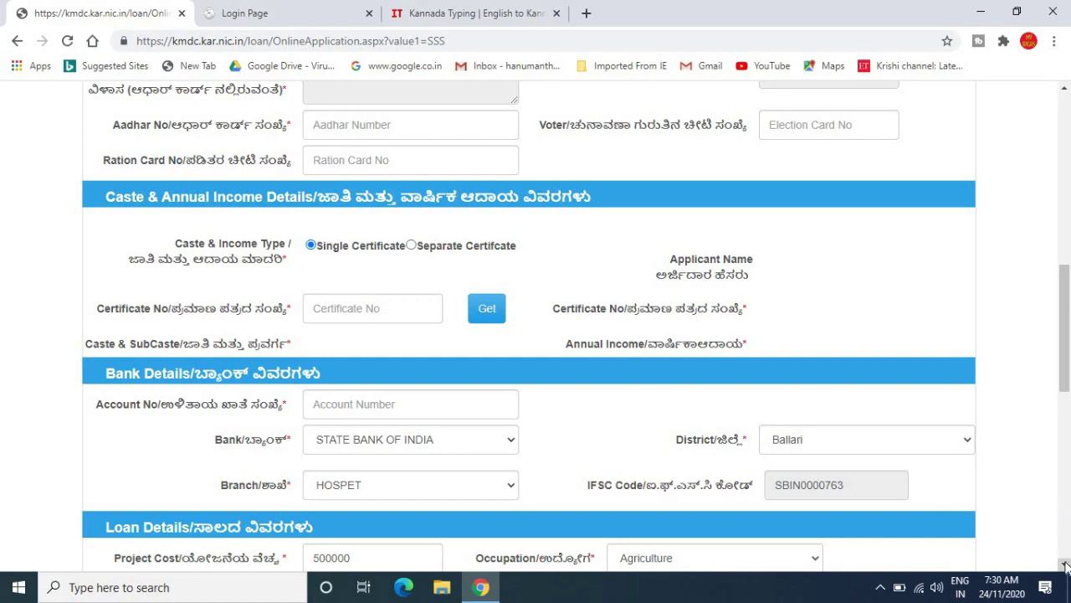
drag(1065, 566, 1065, 566)
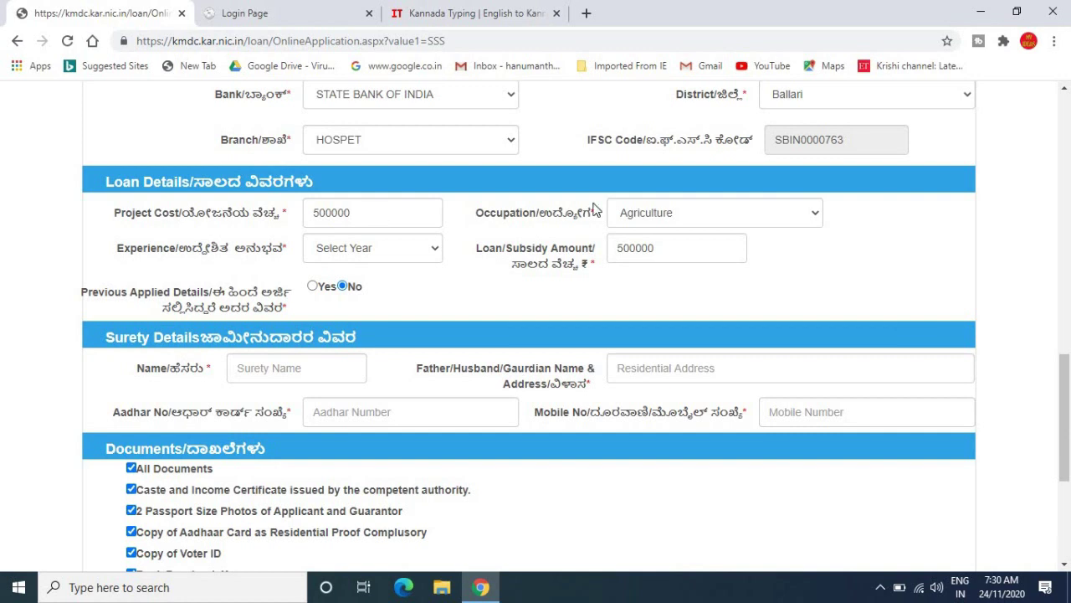
click(657, 216)
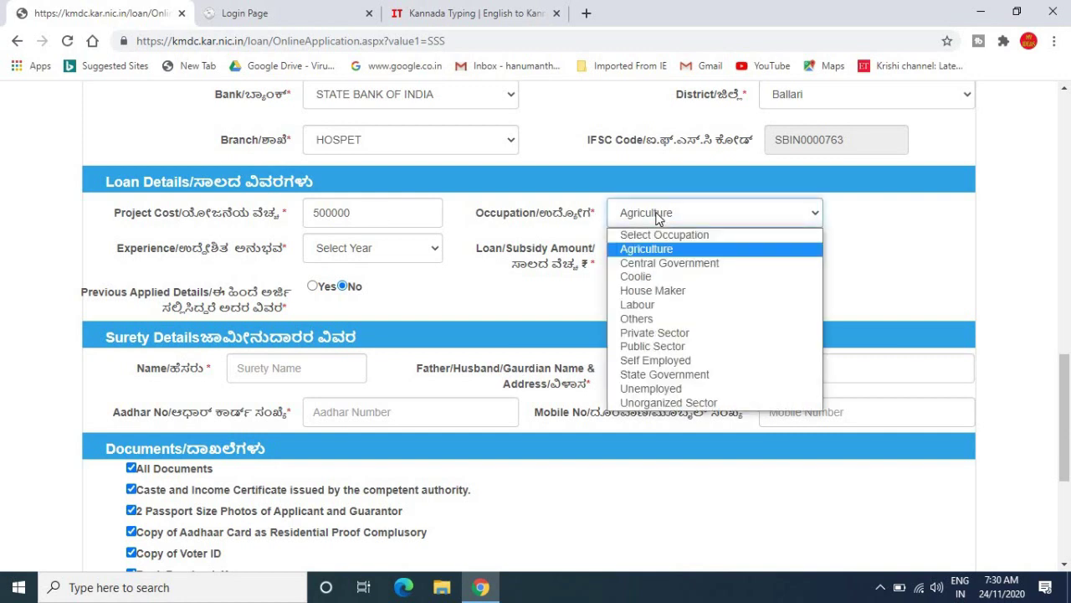
click(657, 216)
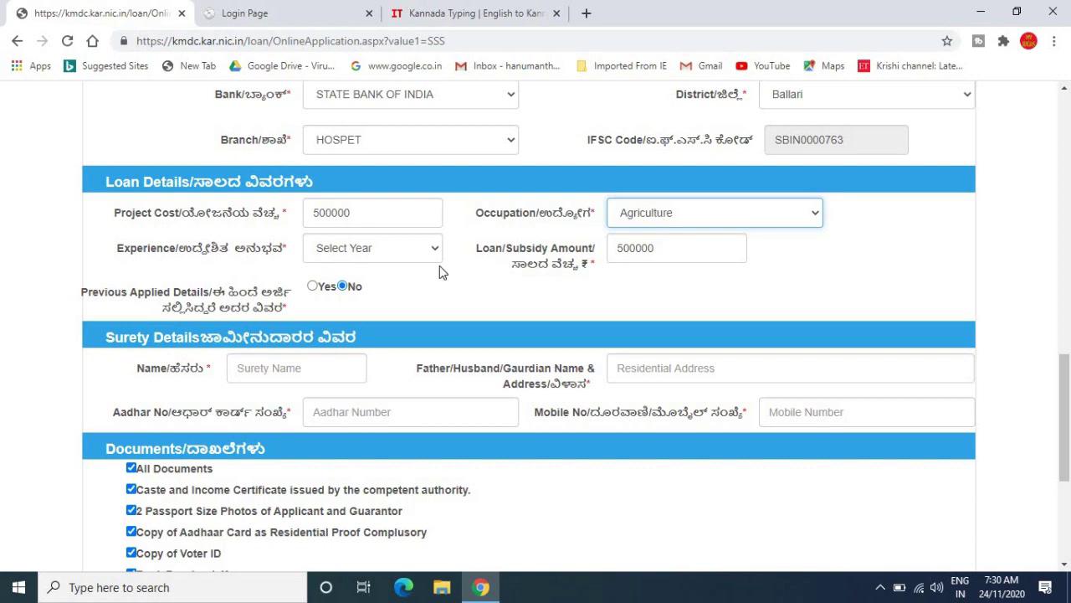
click(399, 252)
click(398, 251)
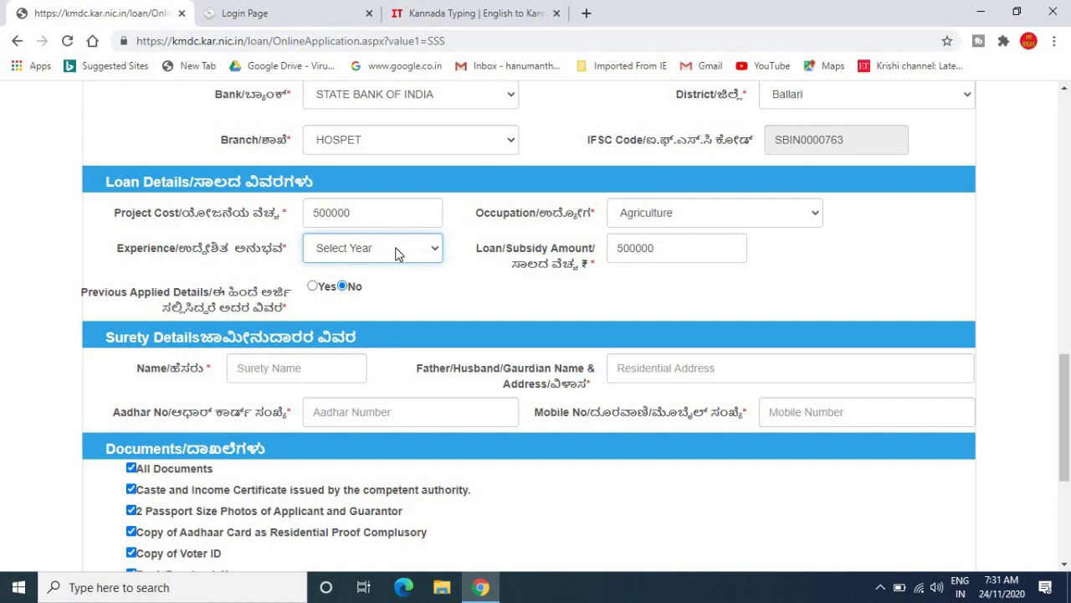
click(399, 251)
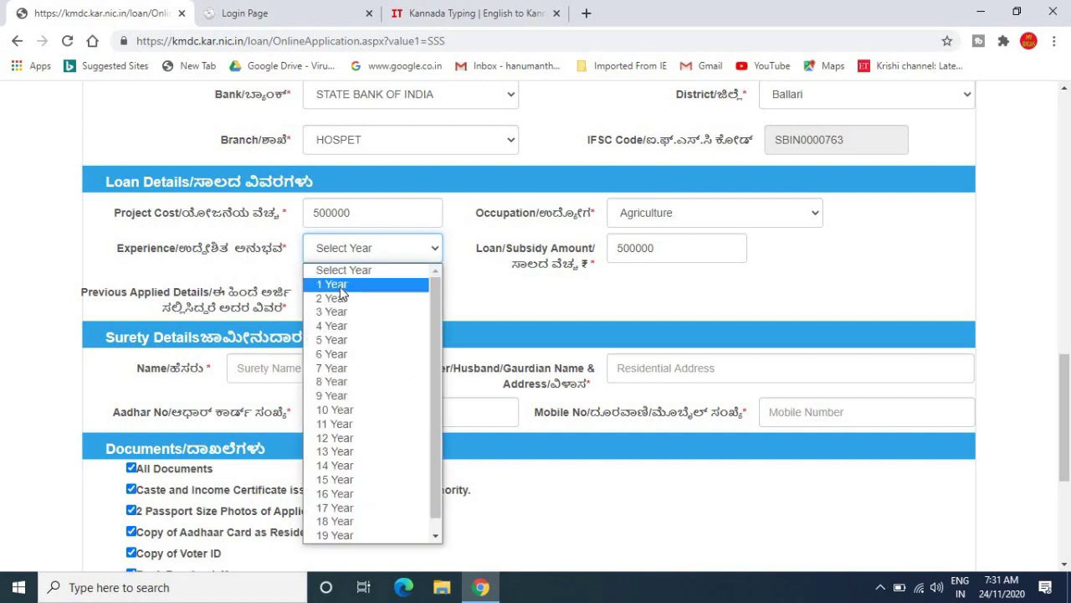
click(481, 300)
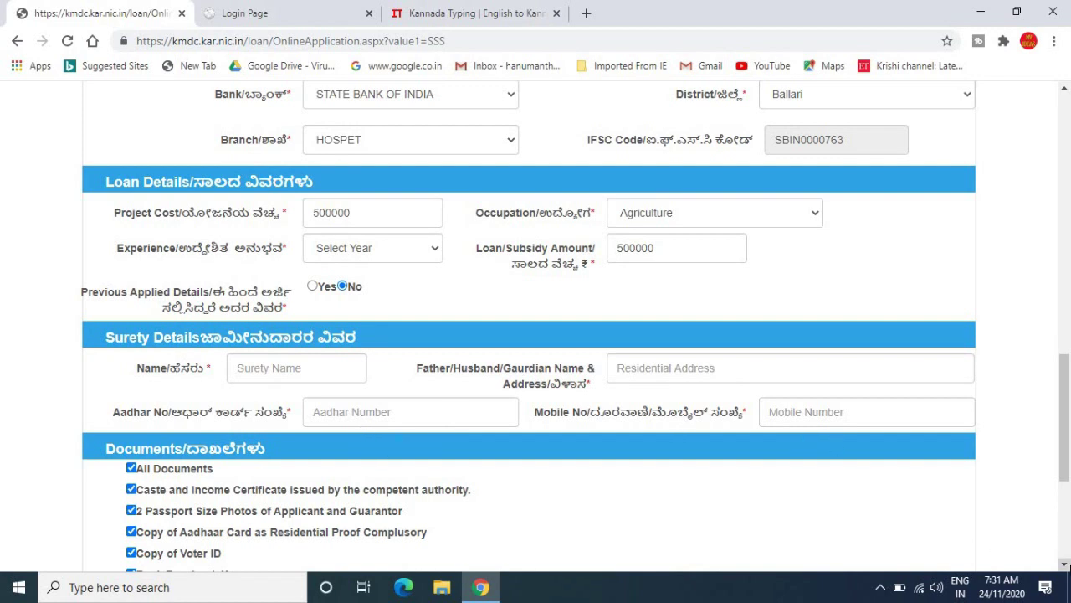
Step: Review the surety details, the required documents checklist, the Aadhar consent and the captcha at the end of the application
click(1065, 567)
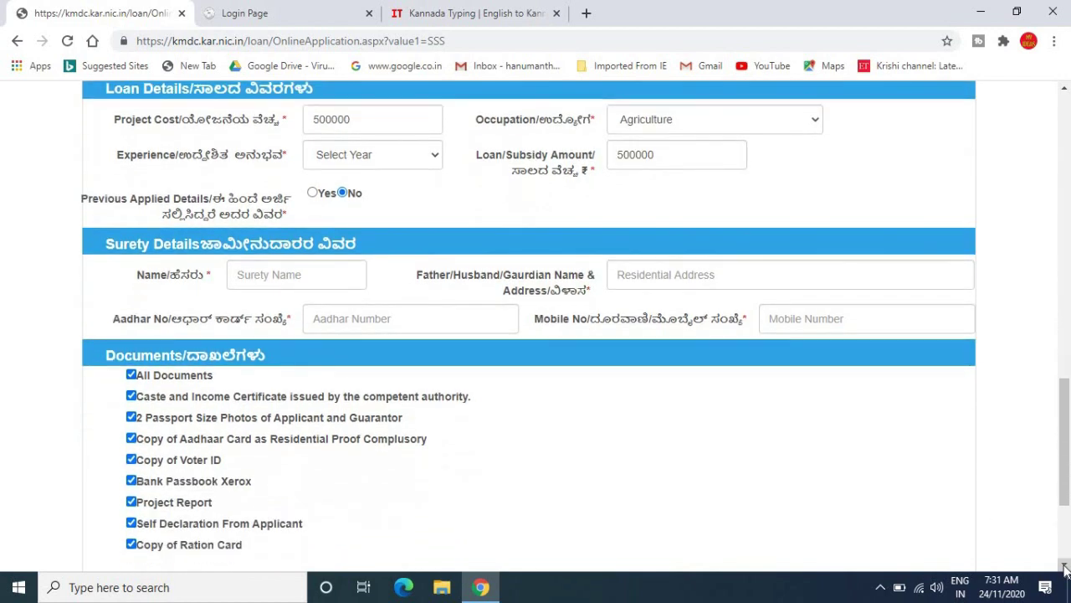
click(1065, 568)
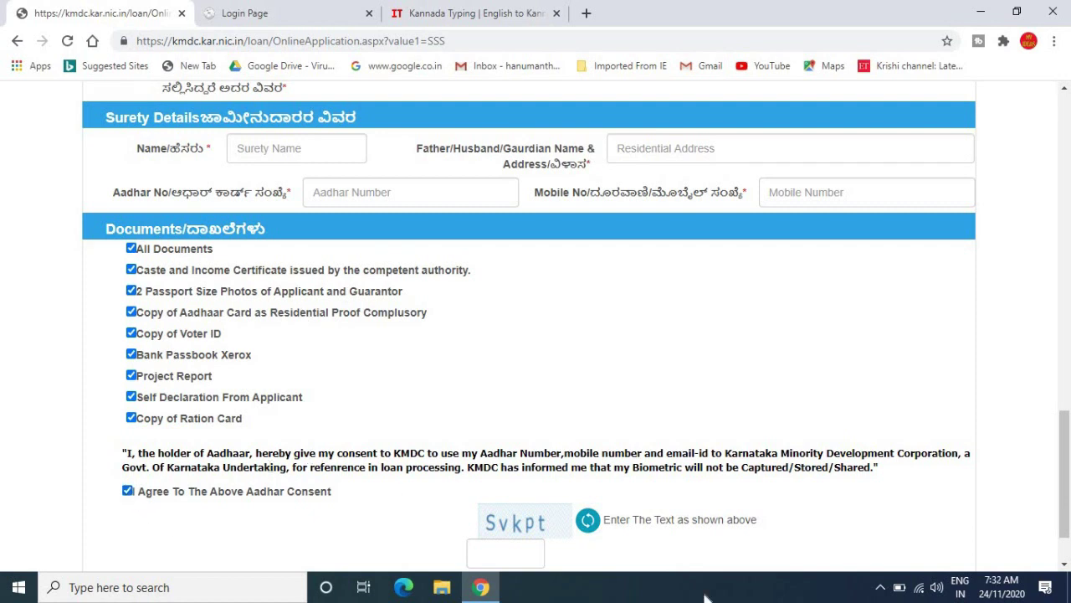
click(1065, 568)
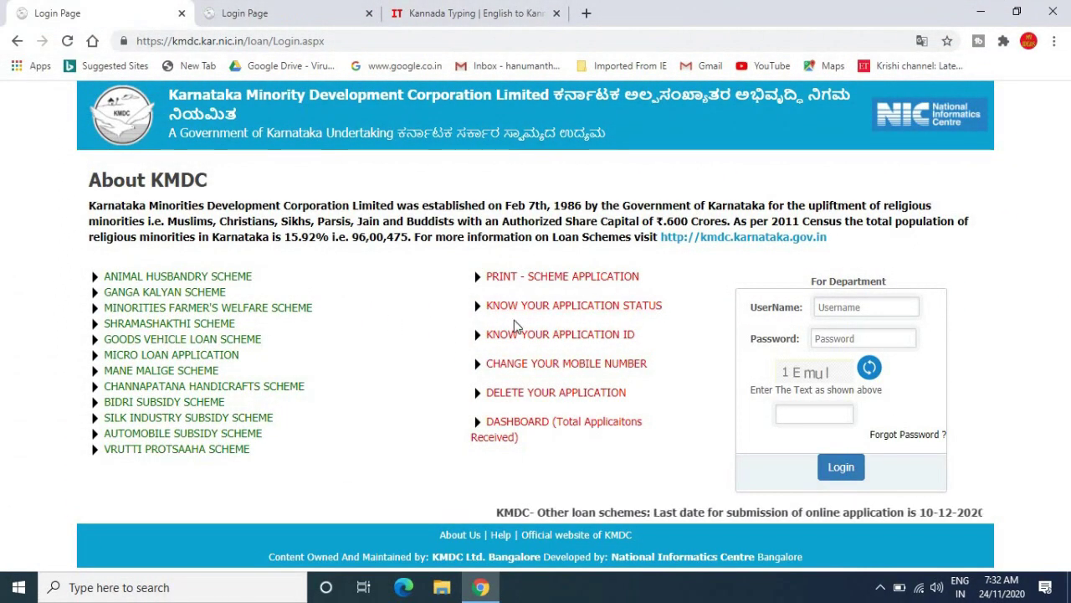
Step: View the Know Your Application Status page, return to the KMDC home page and dismiss the translation offer
click(647, 309)
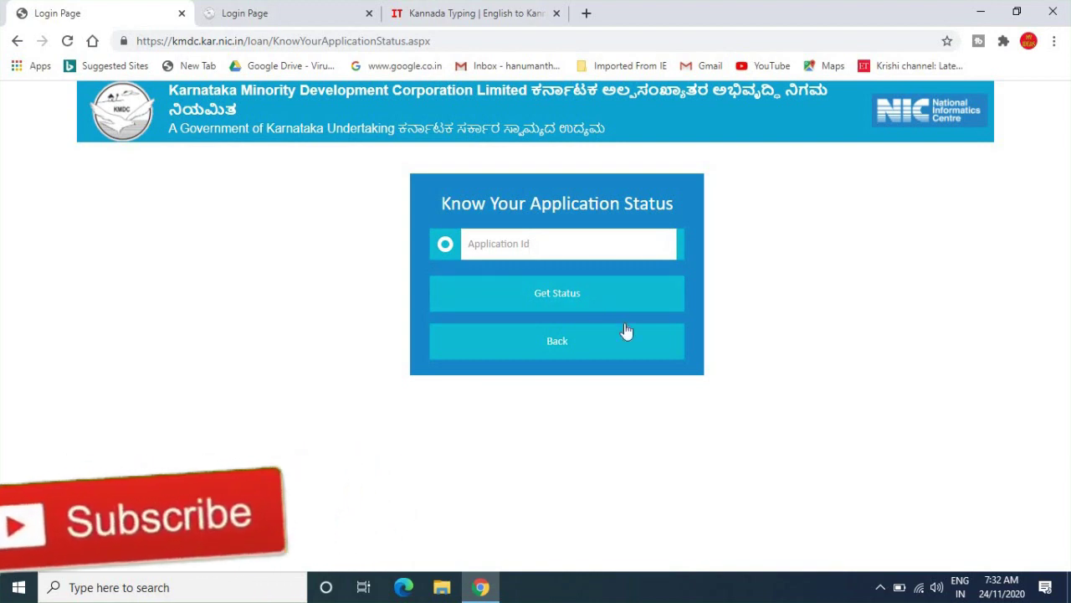
click(565, 344)
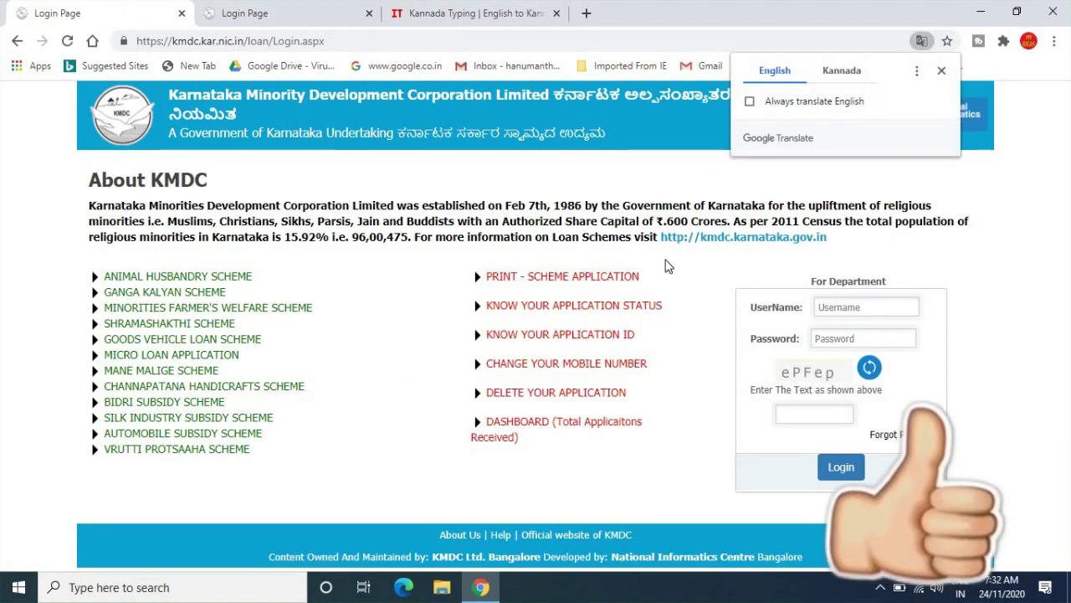
click(940, 73)
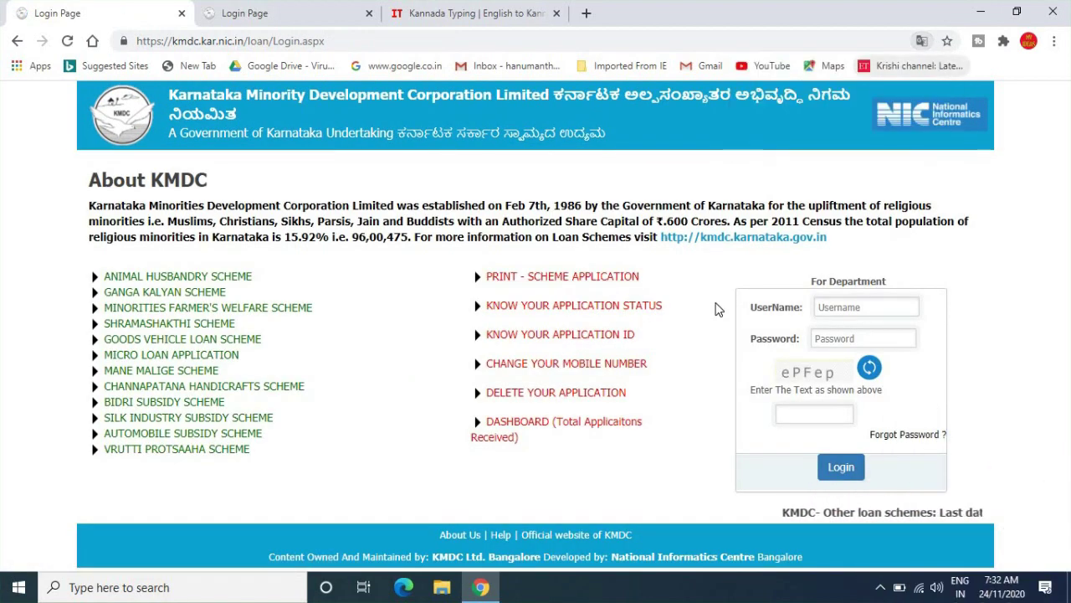